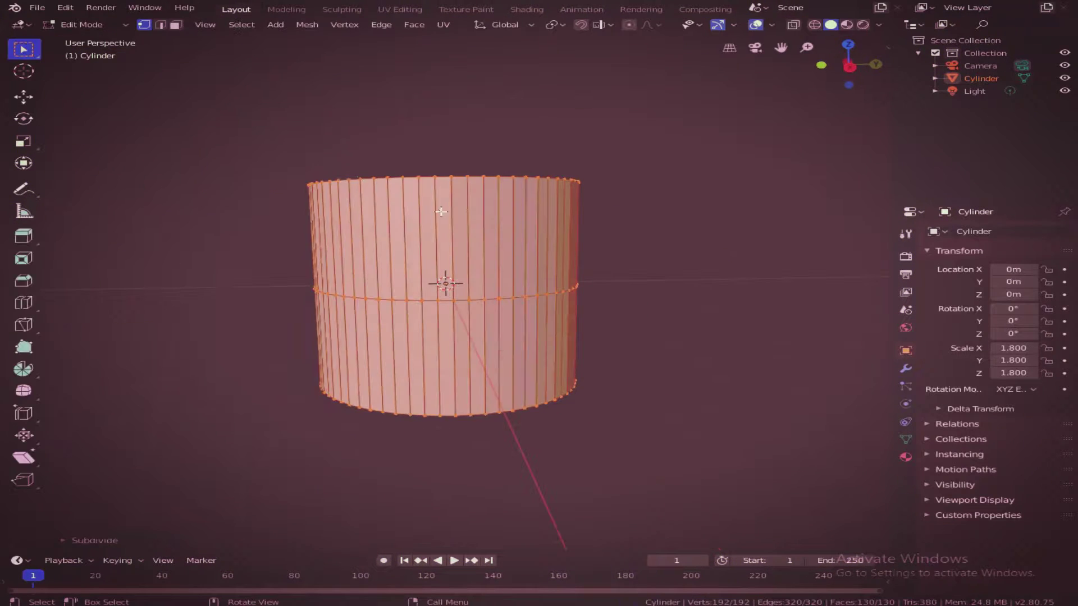
# Orbit around the cylinder and select alternating vertical face strips for the dark stripes
pyautogui.moveTo(459, 237); pyautogui.dragTo(427, 269, button='middle')
pyautogui.keyDown('ctrl'); pyautogui.click(396, 275); pyautogui.keyUp('ctrl')
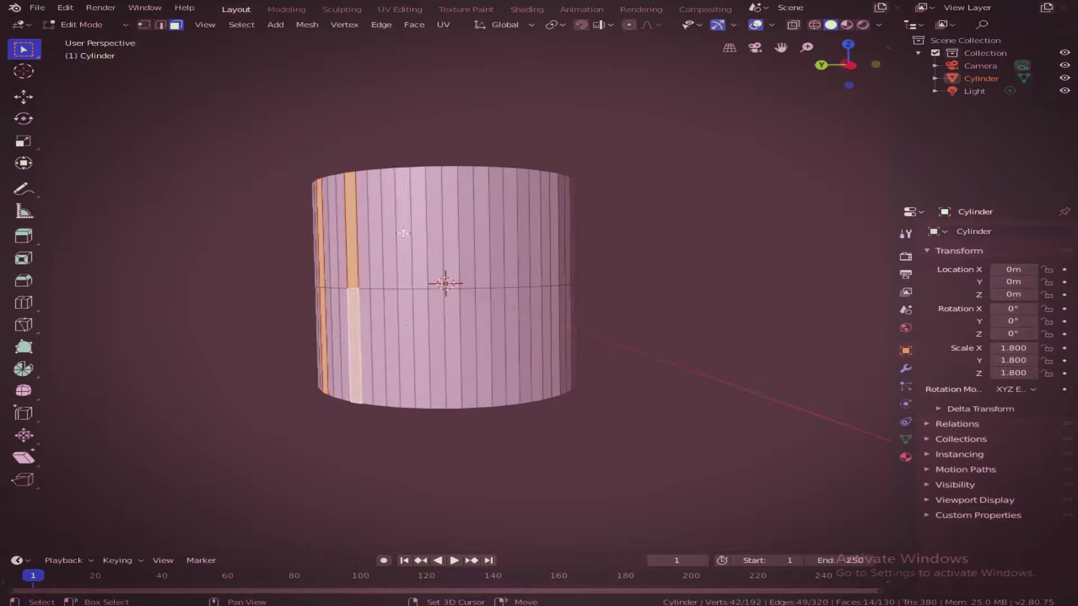
pyautogui.moveTo(403, 232); pyautogui.dragTo(427, 224, button='middle')
pyautogui.keyDown('ctrl'); pyautogui.click(435, 221); pyautogui.keyUp('ctrl')
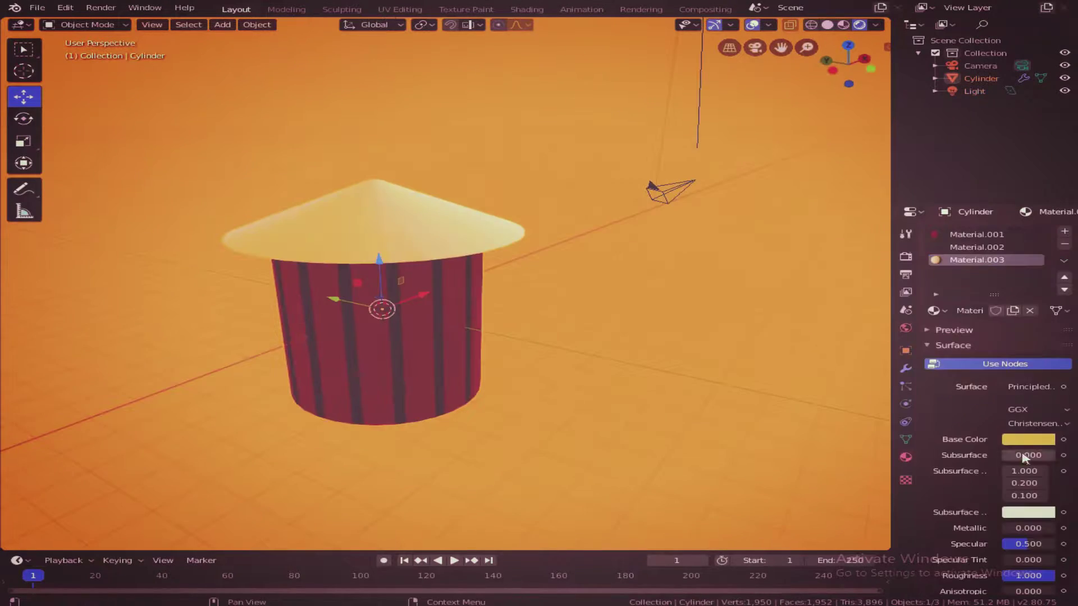
# Enter Edit Mode on the tower mesh and look down over the cone roof
pyautogui.press('Tab')
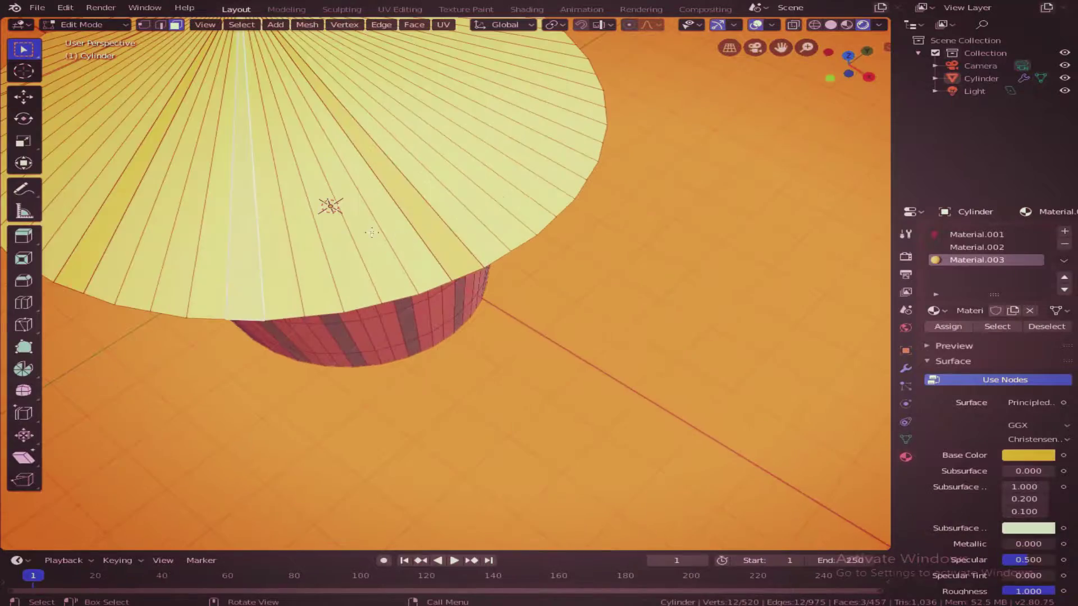
pyautogui.moveTo(90, 34)
pyautogui.mouseDown(button='middle')
pyautogui.moveTo(155, 236)
pyautogui.moveTo(306, 212)
pyautogui.moveTo(494, 207)
pyautogui.moveTo(425, 242)
pyautogui.moveTo(307, 270)
pyautogui.moveTo(472, 265)
pyautogui.moveTo(486, 277)
pyautogui.moveTo(528, 413)
pyautogui.moveTo(505, 264)
pyautogui.mouseUp(button='middle')
pyautogui.scroll(-3, 513, 173)
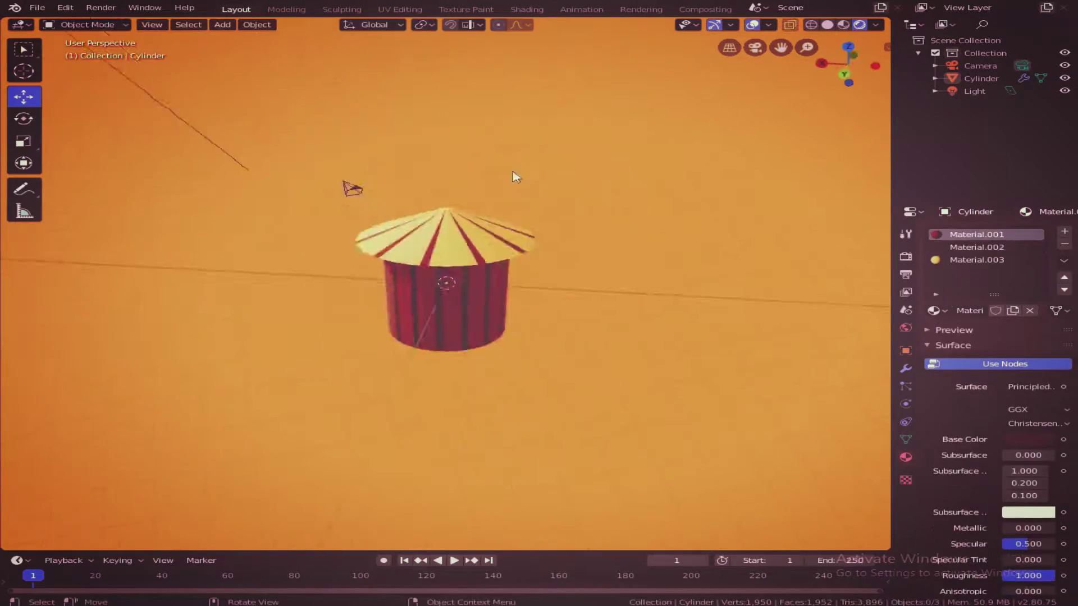
pyautogui.click(84, 24)
pyautogui.scroll(3, 335, 325)
# Add a loop cut around the cylinder, inspect the tower from below, and return to Object Mode
pyautogui.hotkey('ctrl', 'r')
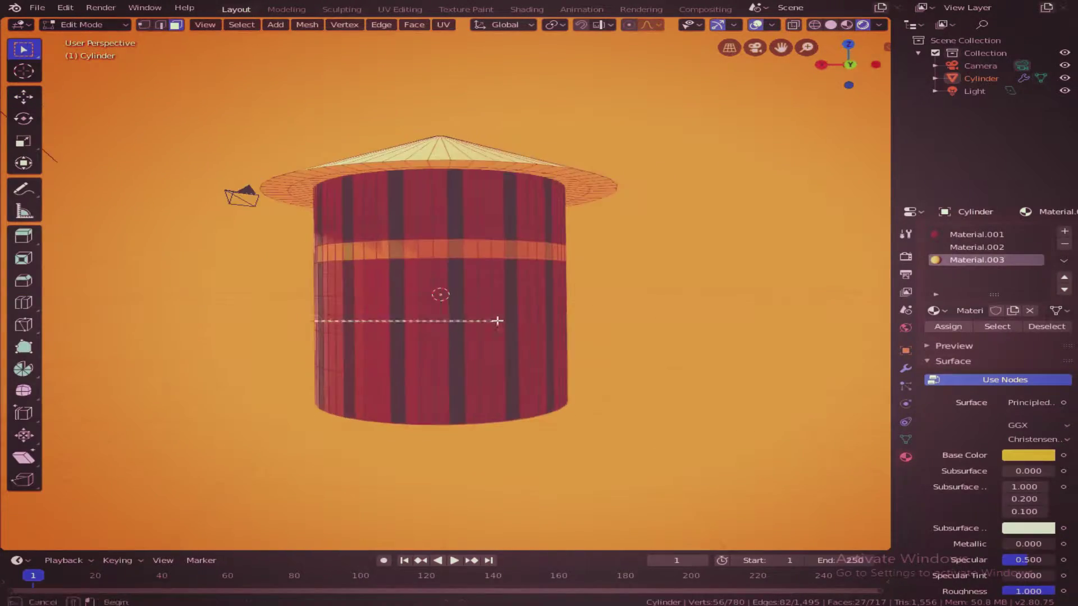
pyautogui.click(496, 321)
pyautogui.scroll(-2, 426, 261)
pyautogui.moveTo(613, 257)
pyautogui.mouseDown(button='middle')
pyautogui.moveTo(404, 313)
pyautogui.moveTo(449, 509)
pyautogui.mouseUp(button='middle')
pyautogui.scroll(3, 404, 313)
pyautogui.press('Tab')
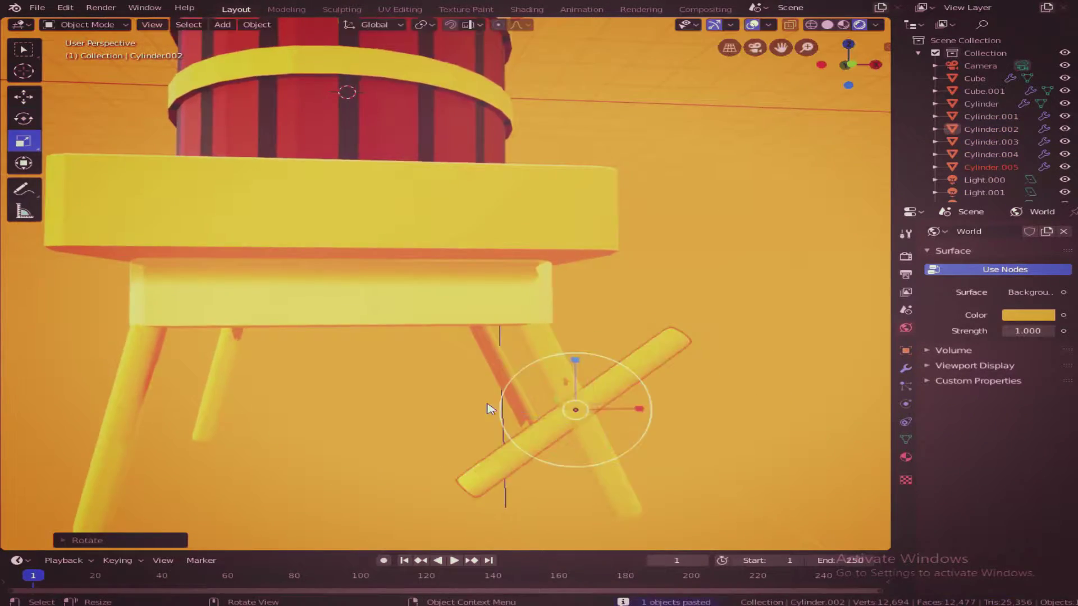
# Scale the platform, place a pasted brace, and duplicate it rotated about Z onto another side
pyautogui.scroll(-4, 487, 409)
pyautogui.press('s')
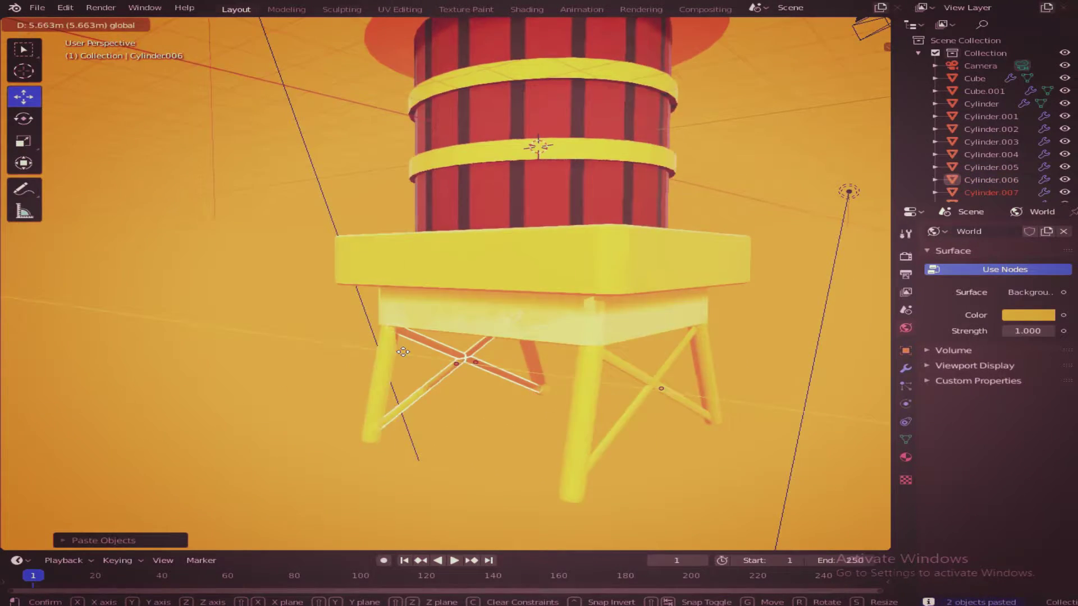
pyautogui.click(403, 352)
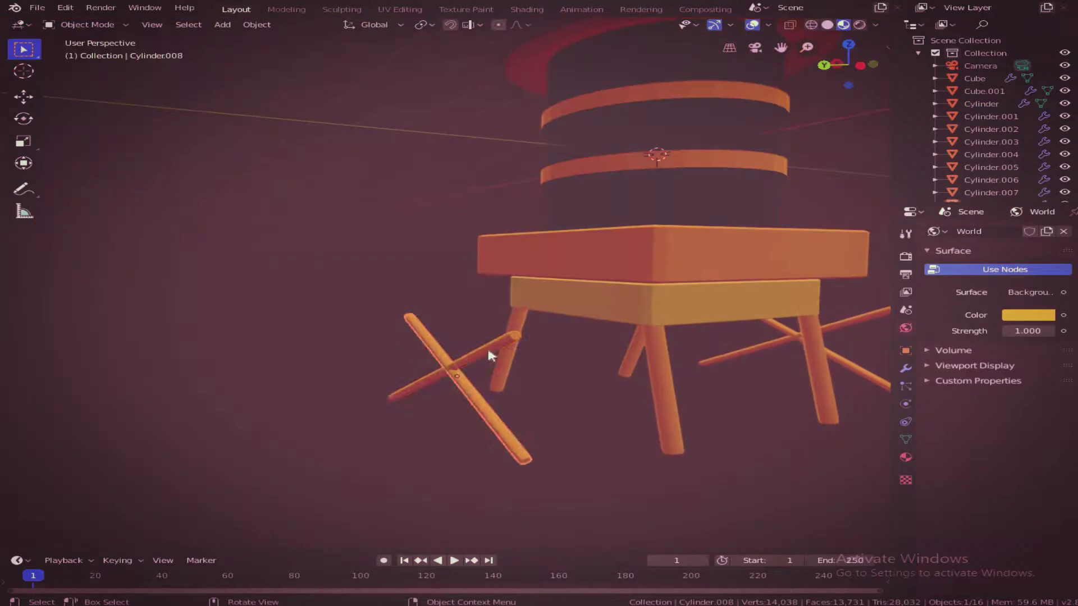
pyautogui.hotkey('shift', 'd')
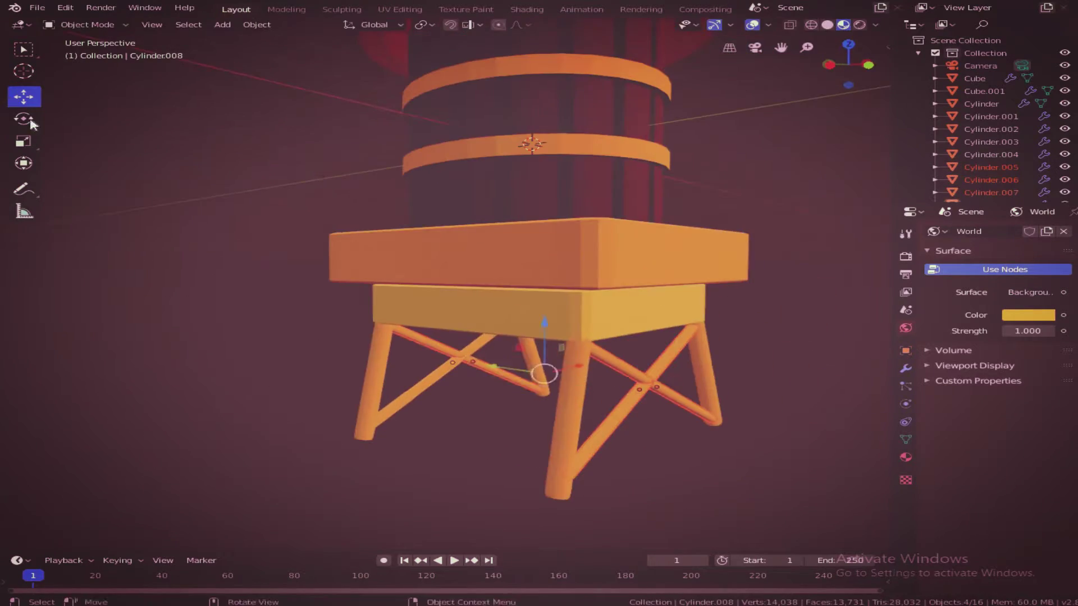
pyautogui.press('r')
pyautogui.press('z')
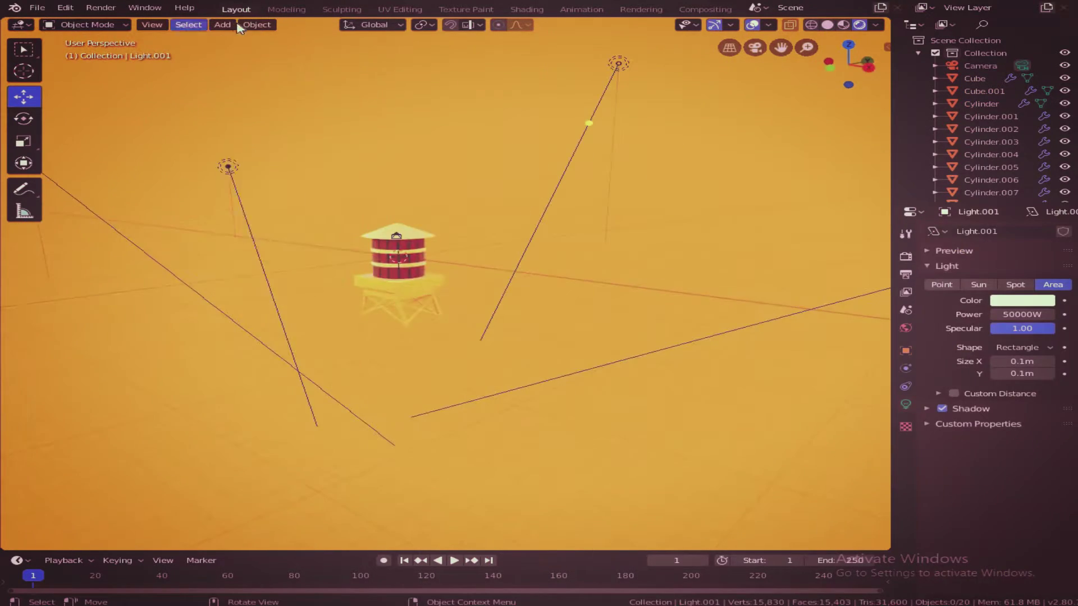
# Open the Add menu to begin building the tree's mesh objects
pyautogui.click(222, 24)
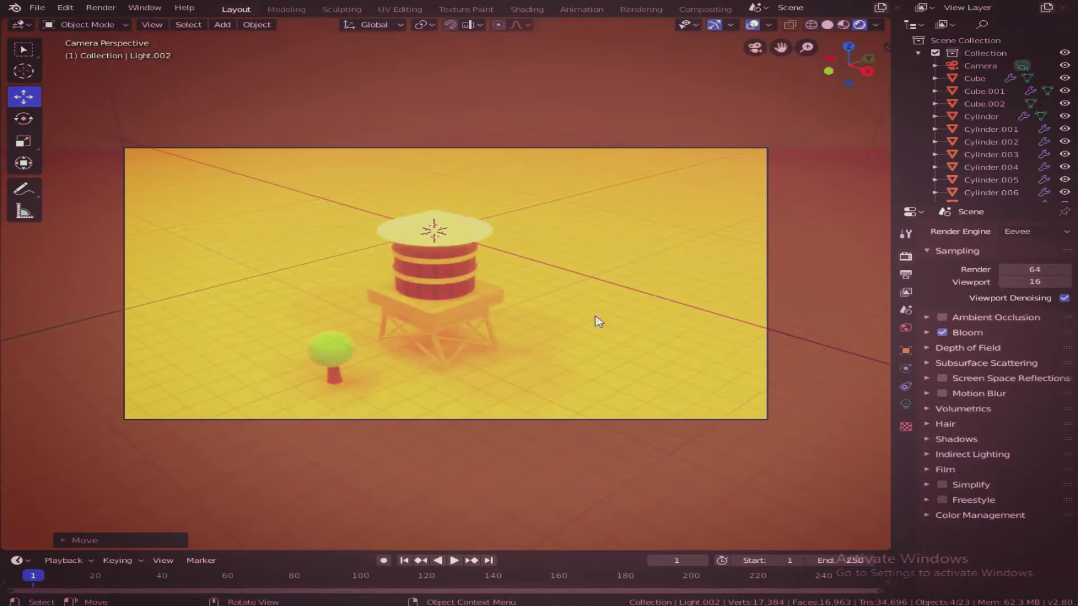
# Add an icosphere beside the tower, then paste a copy of the tree and move it
pyautogui.click(223, 24)
pyautogui.click(393, 107)
pyautogui.click(905, 457)
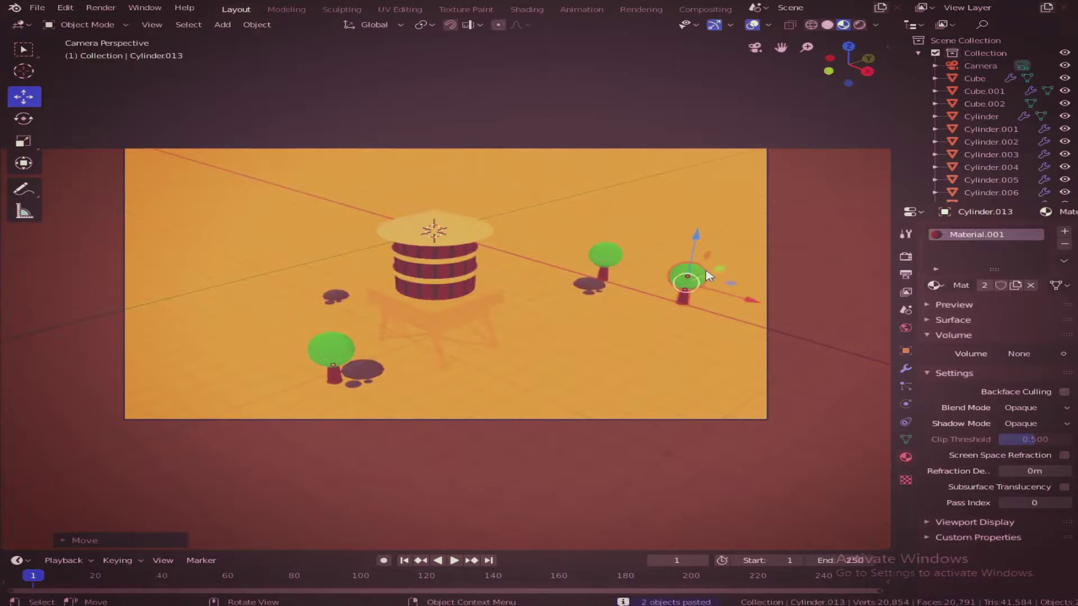
pyautogui.hotkey('ctrl', 'v')
pyautogui.press('g')
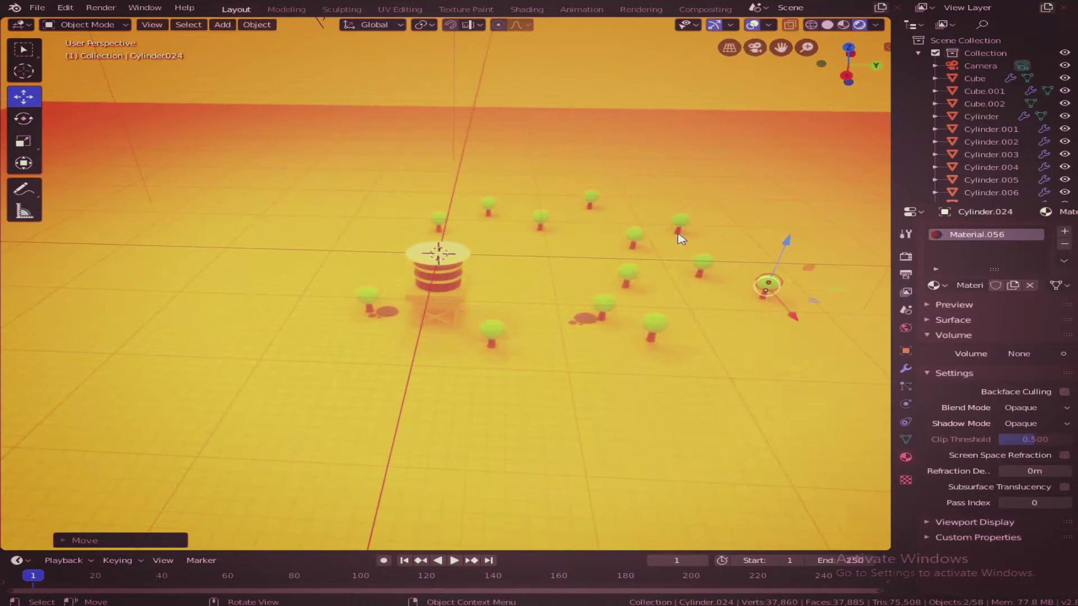
# View the scene through the camera to check the tree layout
pyautogui.click(748, 51)
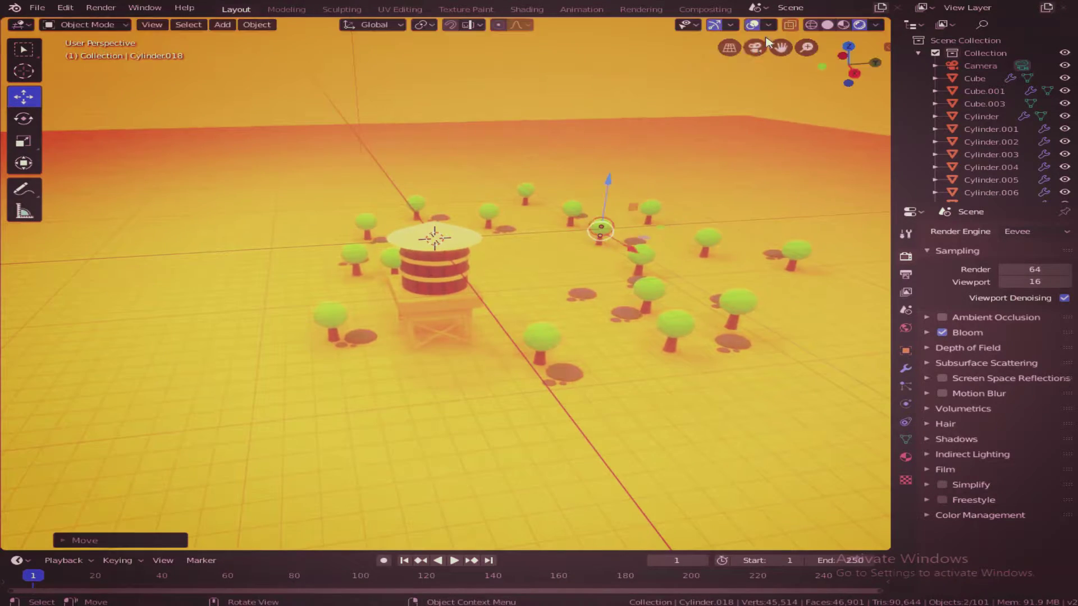
pyautogui.click(756, 50)
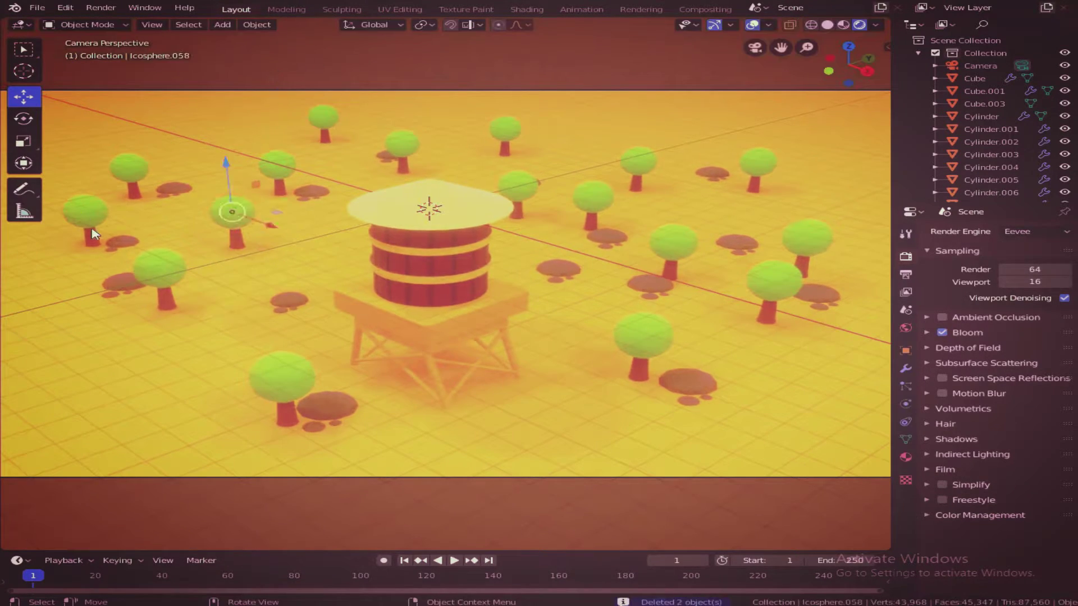
# Duplicate a tree, adjust the world background colour, and switch the render engine to Cycles
pyautogui.hotkey('shift', 'd')
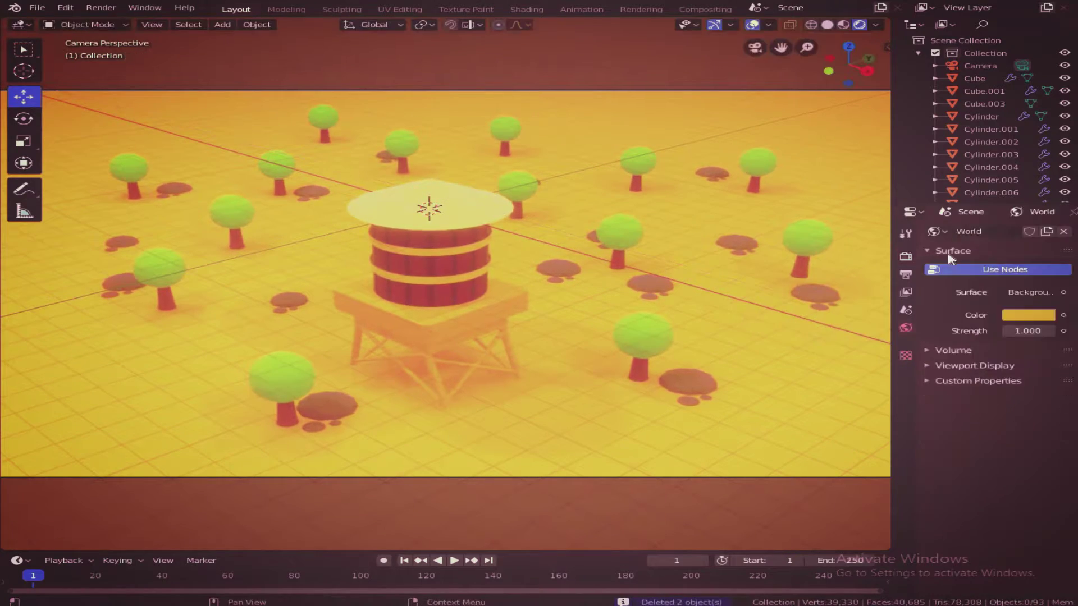
pyautogui.click(906, 256)
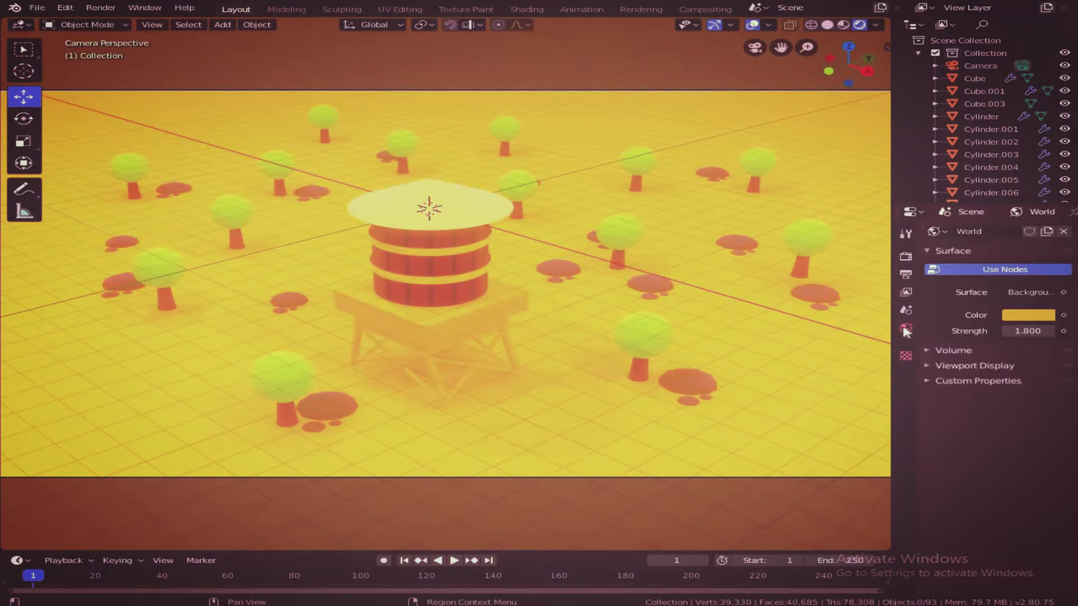
pyautogui.click(1028, 315)
pyautogui.click(906, 256)
pyautogui.click(1029, 231)
pyautogui.click(1018, 269)
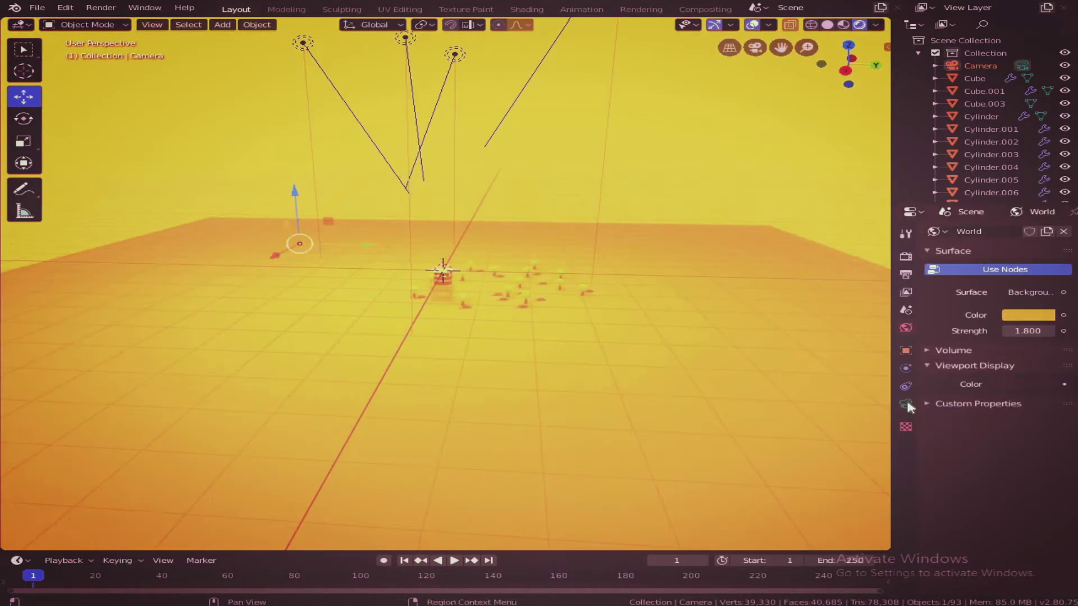
# Paste the copied sphere in camera view and move it beside the tower
pyautogui.click(757, 53)
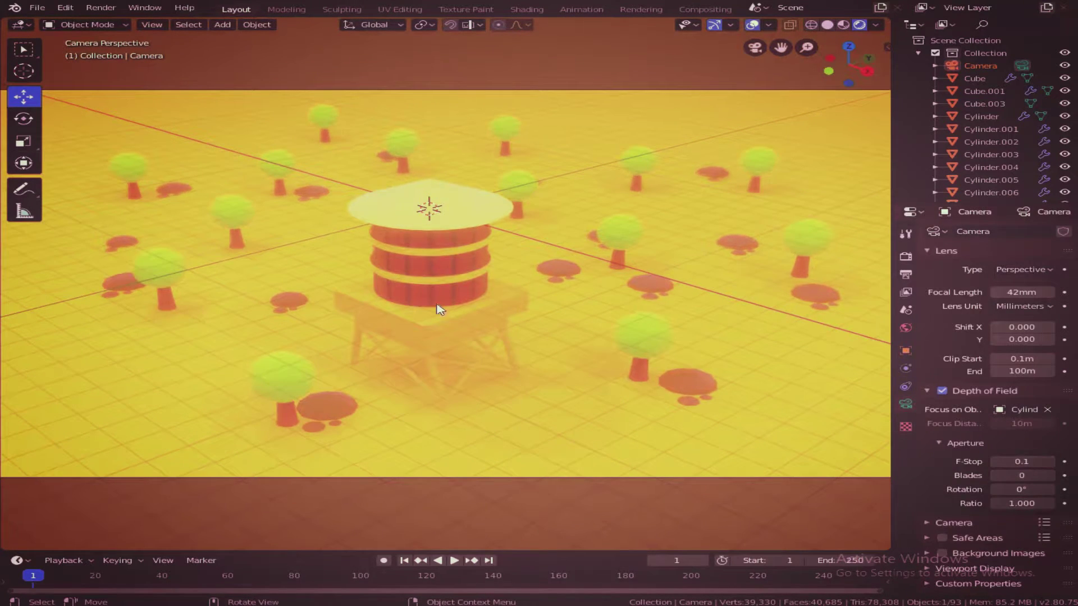
pyautogui.hotkey('ctrl', 'v')
pyautogui.press('g')
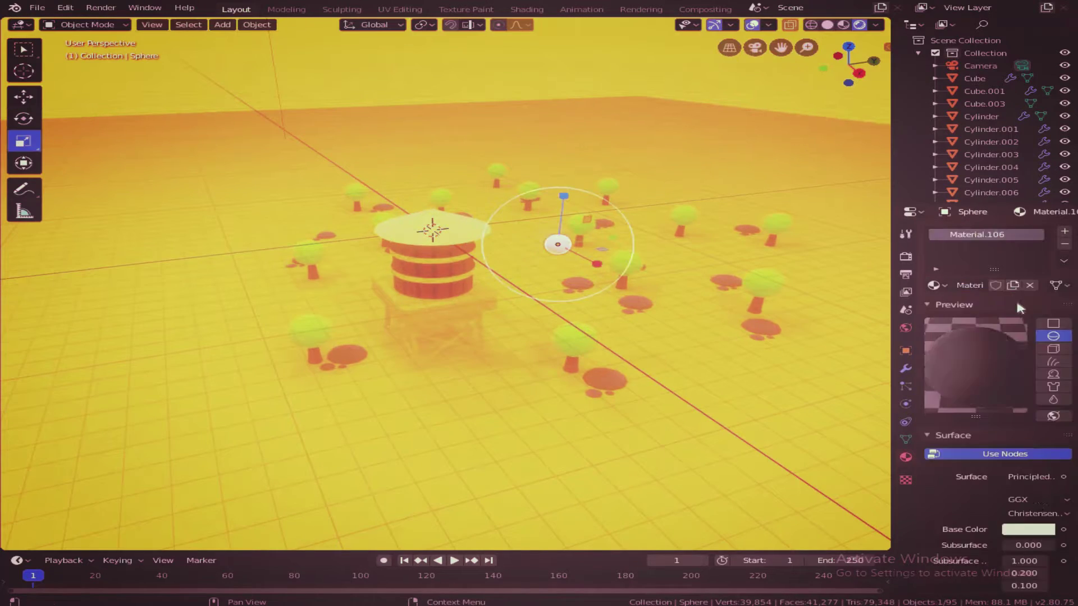
# In camera view, place the orb and paste two more glowing copies among the trees
pyautogui.press('KP_0')
pyautogui.click(23, 96)
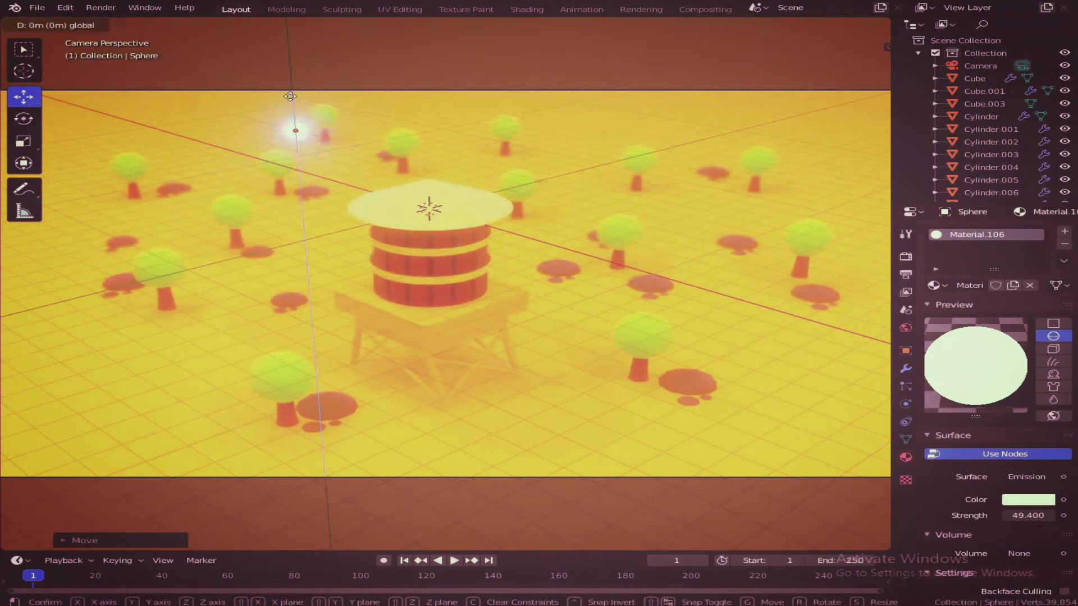
pyautogui.hotkey('ctrl', 'v')
pyautogui.press('g')
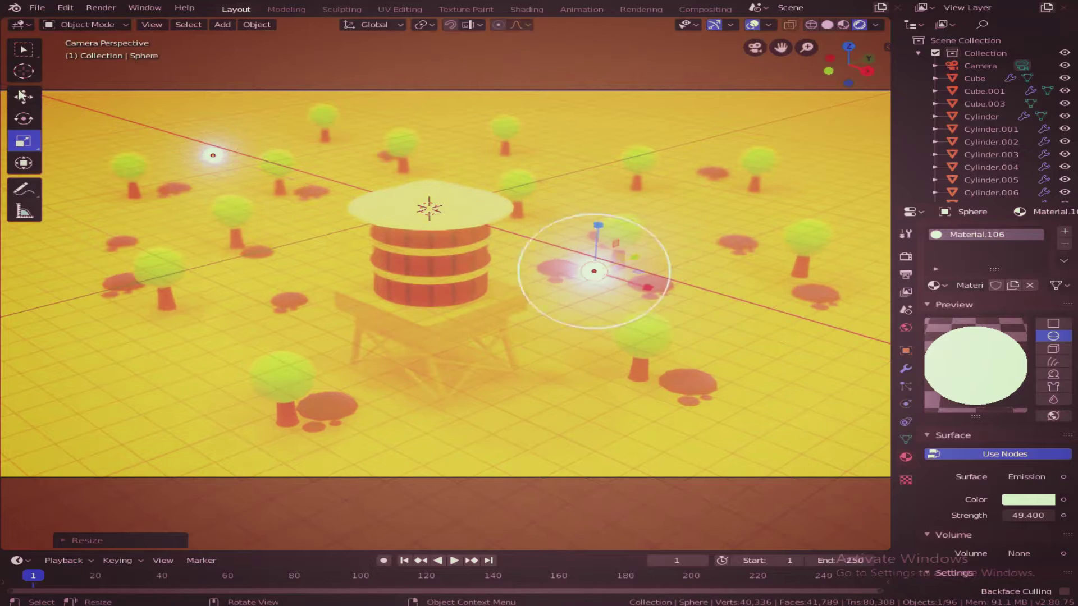
pyautogui.click(23, 97)
pyautogui.hotkey('ctrl', 'v')
pyautogui.press('g')
pyautogui.click(217, 201)
# Copy an orb and scatter more glowing copies near the right-hand trees
pyautogui.click(23, 97)
pyautogui.hotkey('ctrl', 'c')
pyautogui.hotkey('ctrl', 'v')
pyautogui.press('g')
pyautogui.click(688, 243)
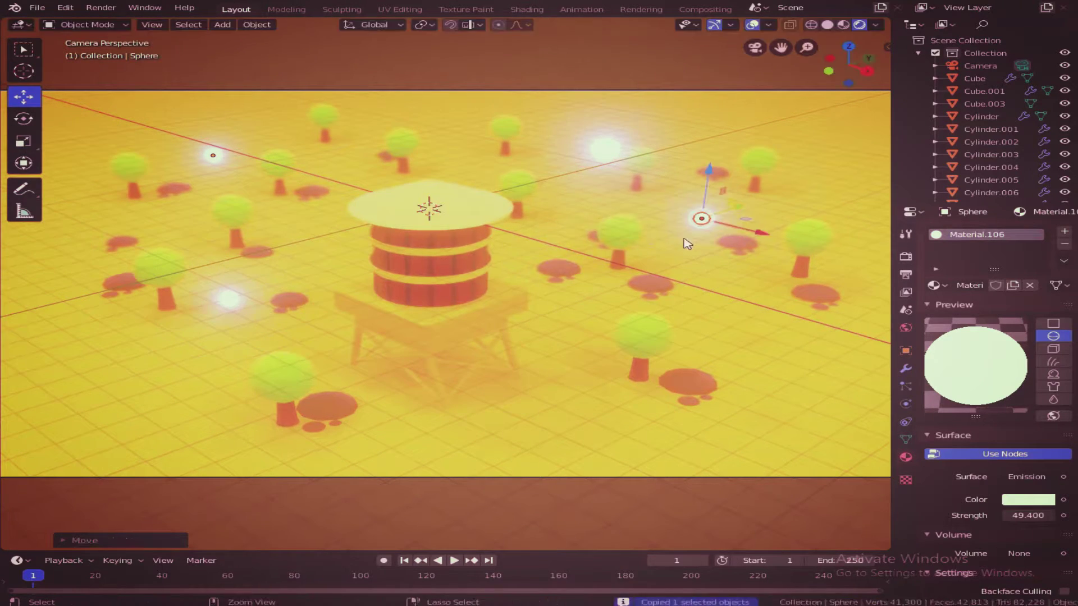
pyautogui.click(741, 272)
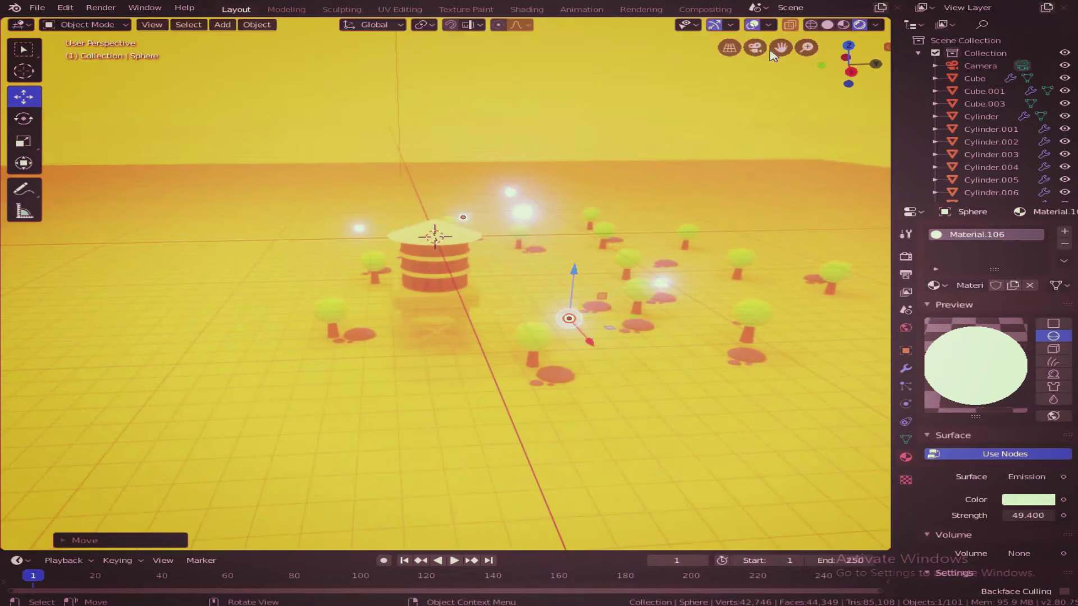
pyautogui.hotkey('ctrl', 'v')
pyautogui.press('g')
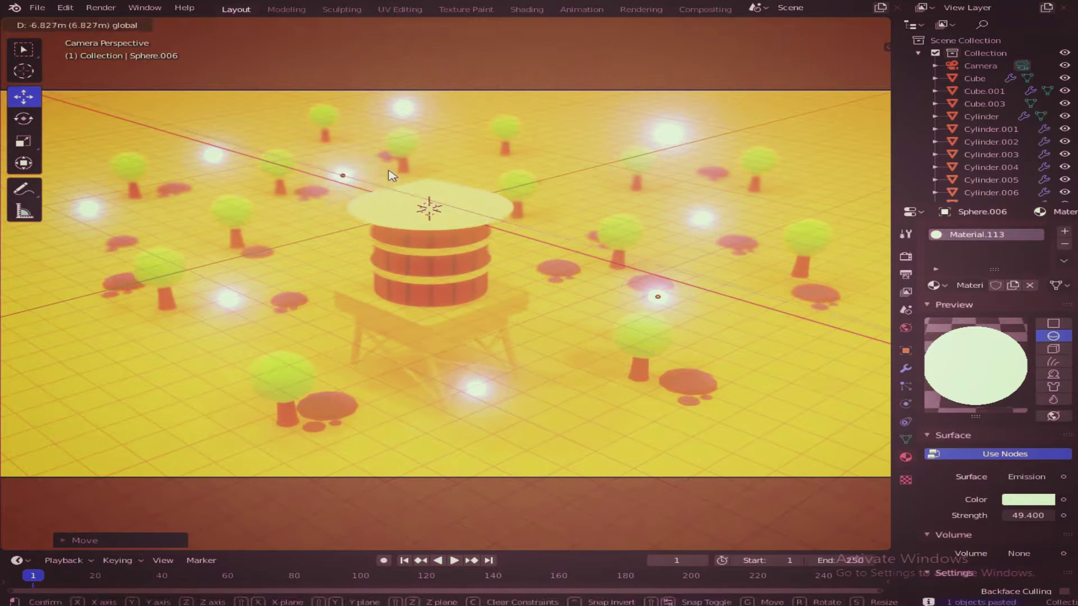
# Lower the orb's emission strength and render the current frame
pyautogui.click(954, 304)
pyautogui.moveTo(1027, 399); pyautogui.dragTo(1005, 400)
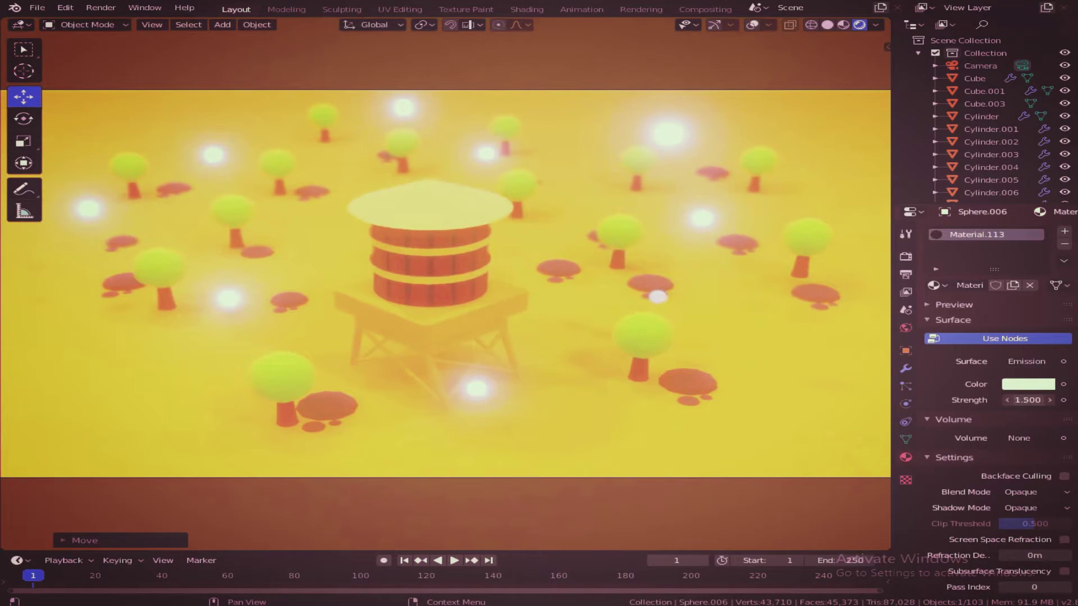
pyautogui.click(953, 319)
pyautogui.click(135, 23)
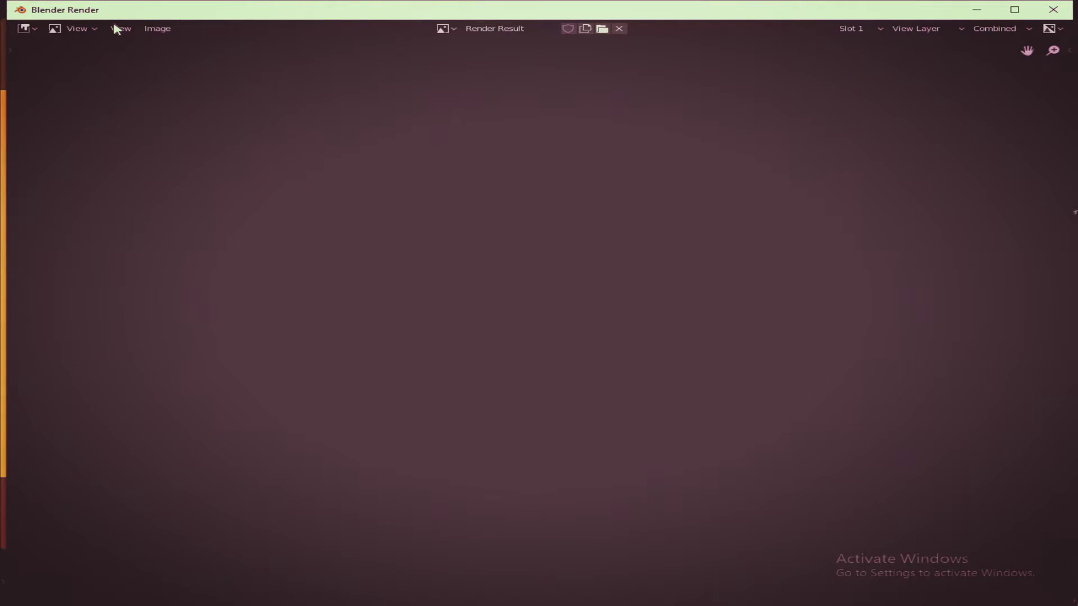
# Close the render, re-enable viewport overlays, and paste another orb near the tower base
pyautogui.press('Escape')
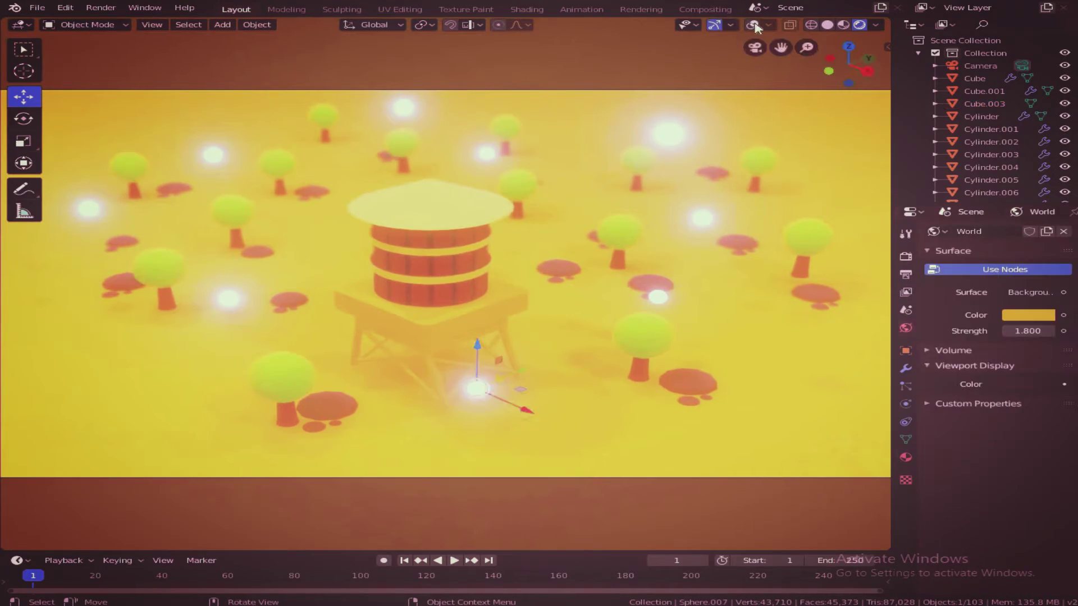
pyautogui.click(754, 25)
pyautogui.hotkey('ctrl', 'v')
pyautogui.press('g')
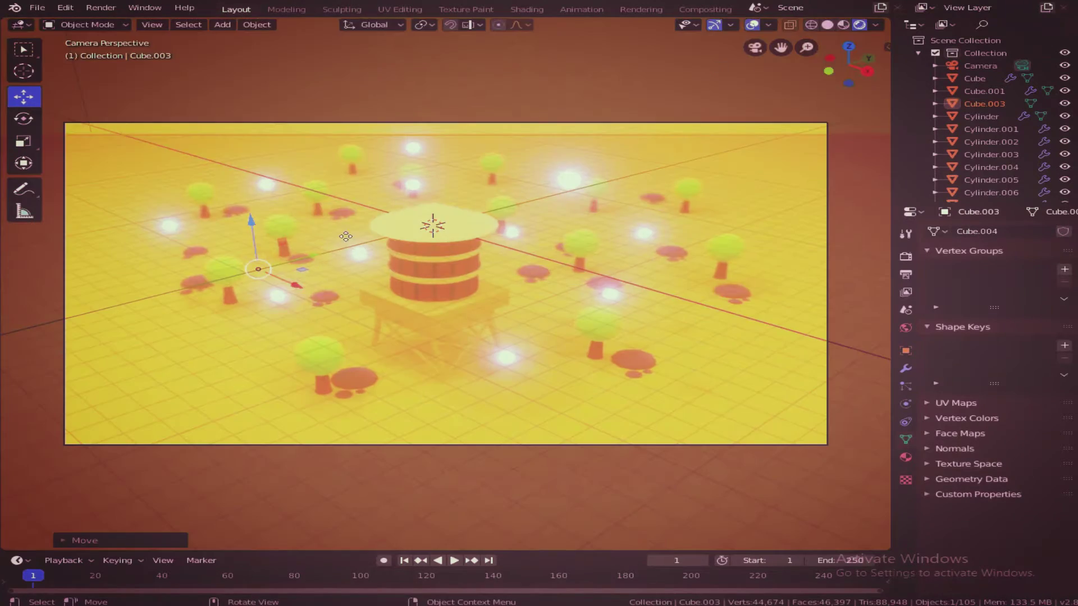
# Test-render the orbs, then move the camera to reframe the water tower shot
pyautogui.press('F12')
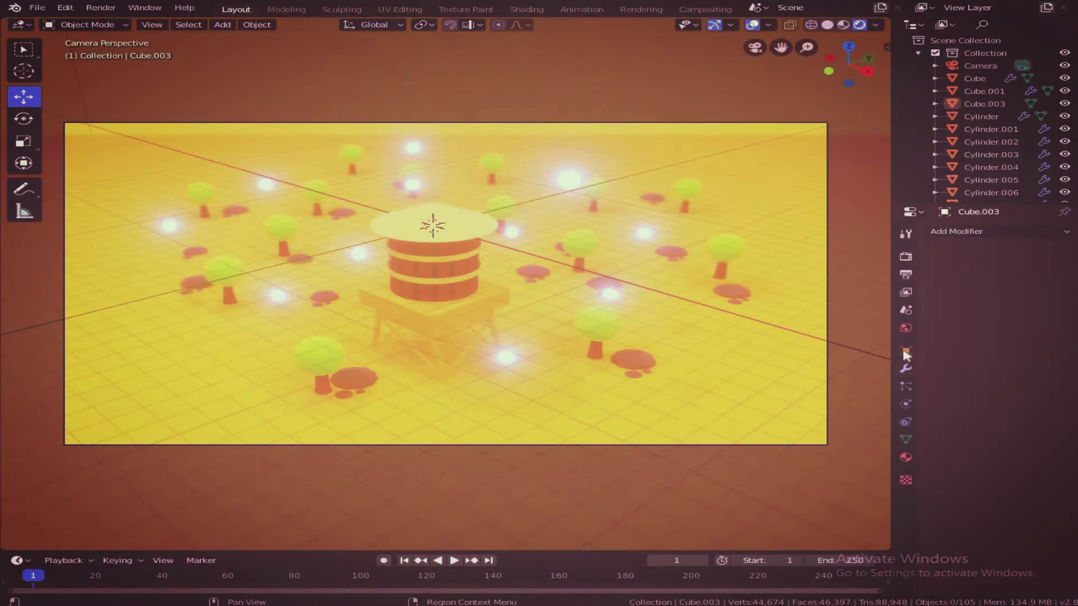
pyautogui.click(826, 382)
pyautogui.press('g')
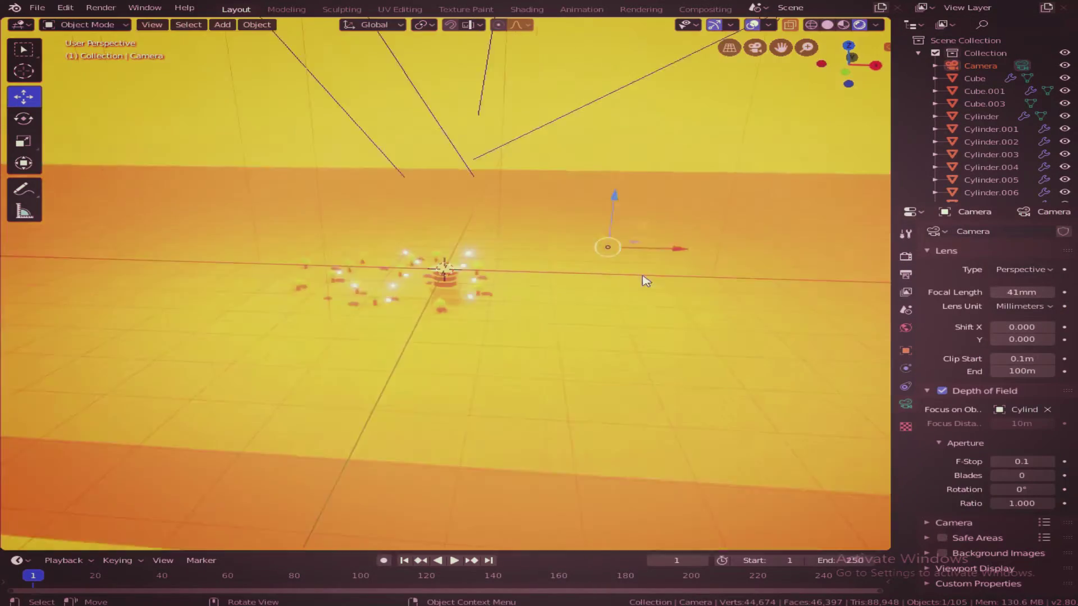
pyautogui.click(613, 259)
# Re-render the scene and toggle the Bloom glow off and back on
pyautogui.press('F12')
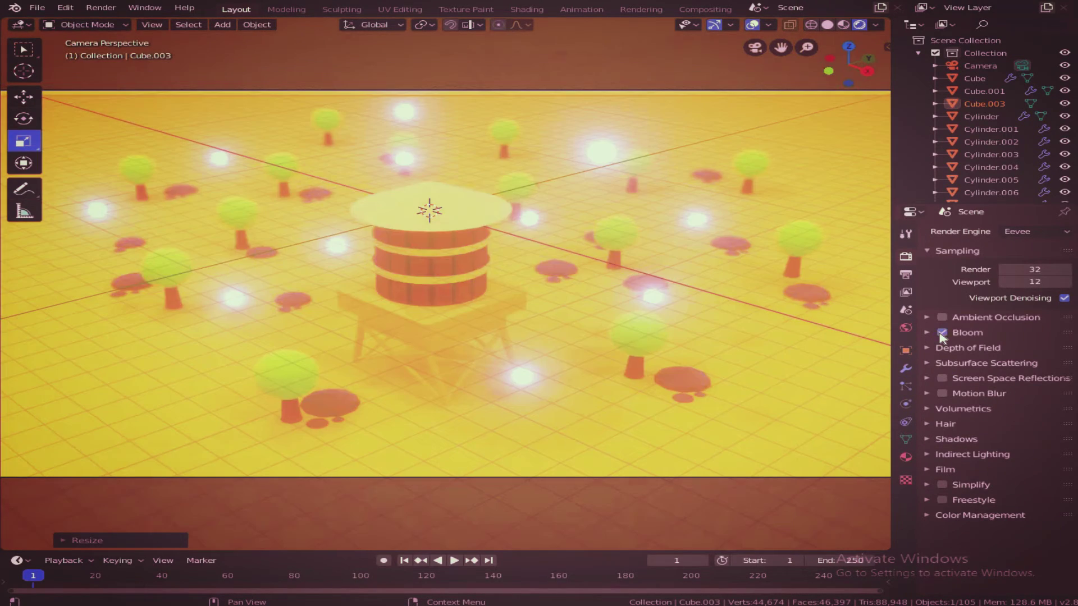
pyautogui.click(942, 332)
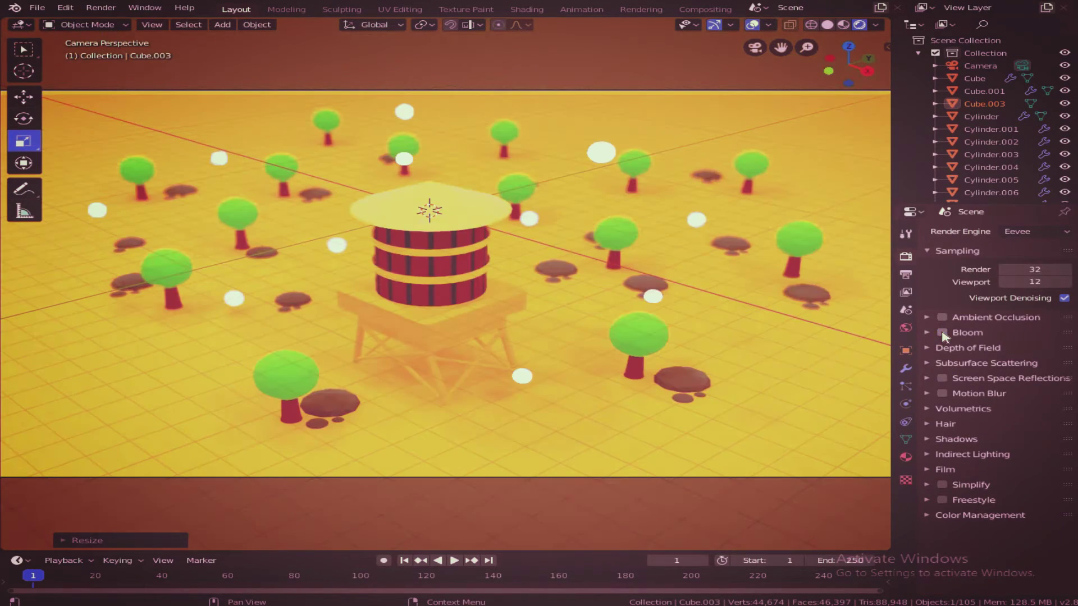
pyautogui.scroll(2, 645, 263)
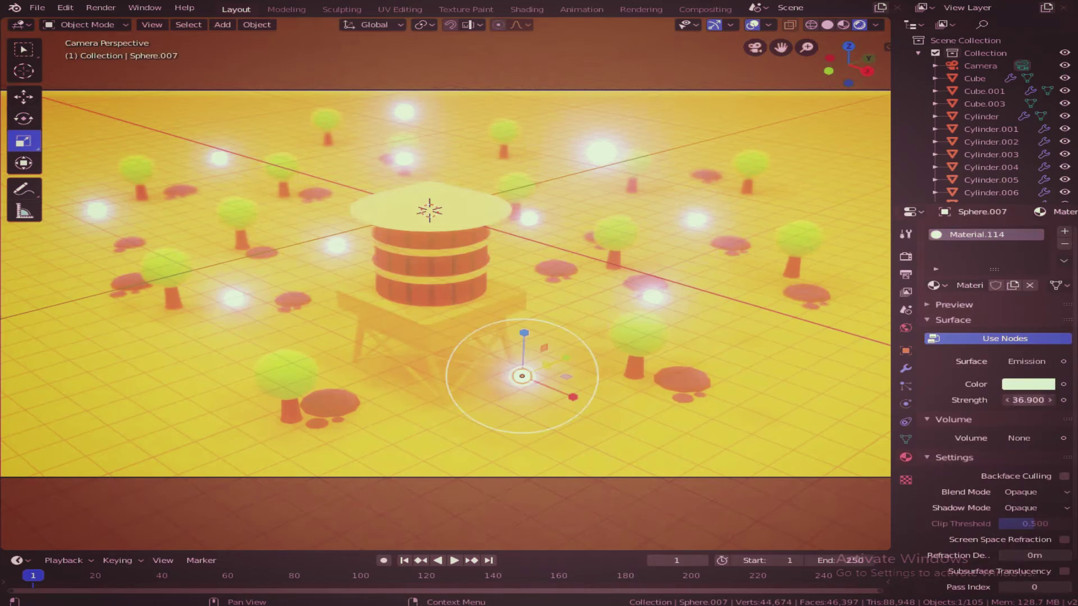